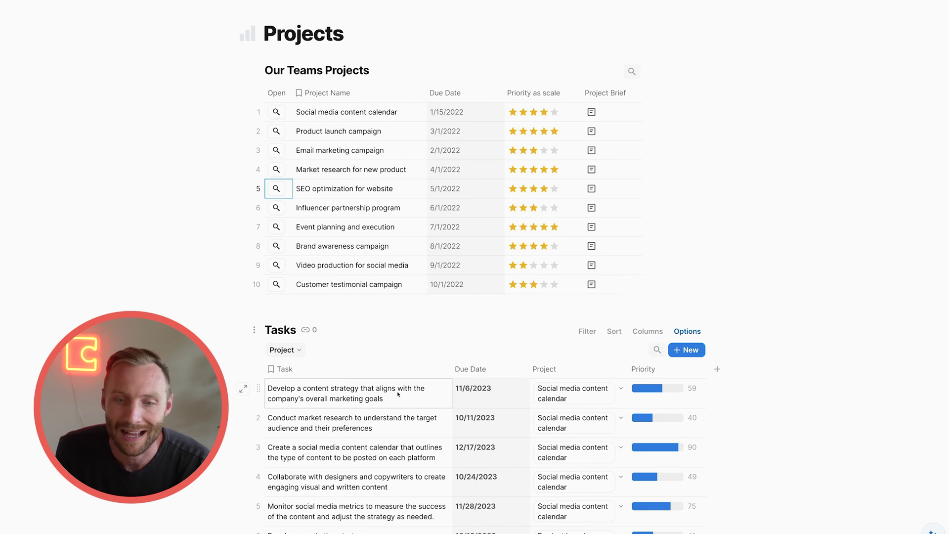
Filter the Tasks table to Product launch campaign tasks, inspect them, then clear the filter
left_click(359, 393)
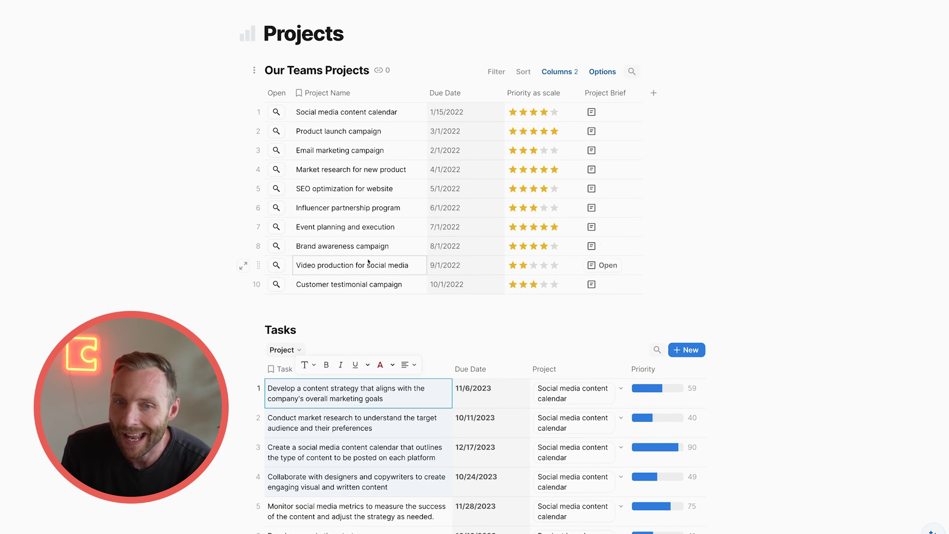
scroll(368, 267, "down", 2)
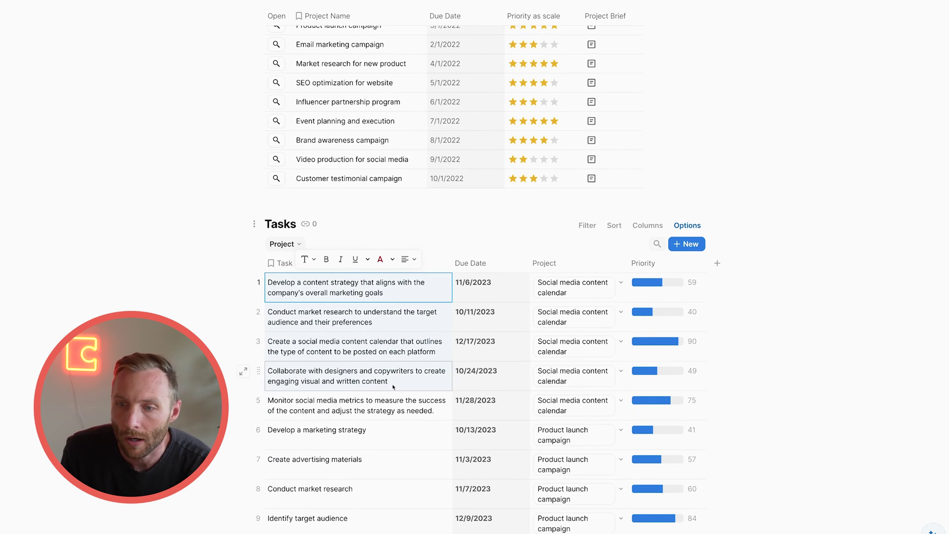
scroll(393, 424, "up", 2)
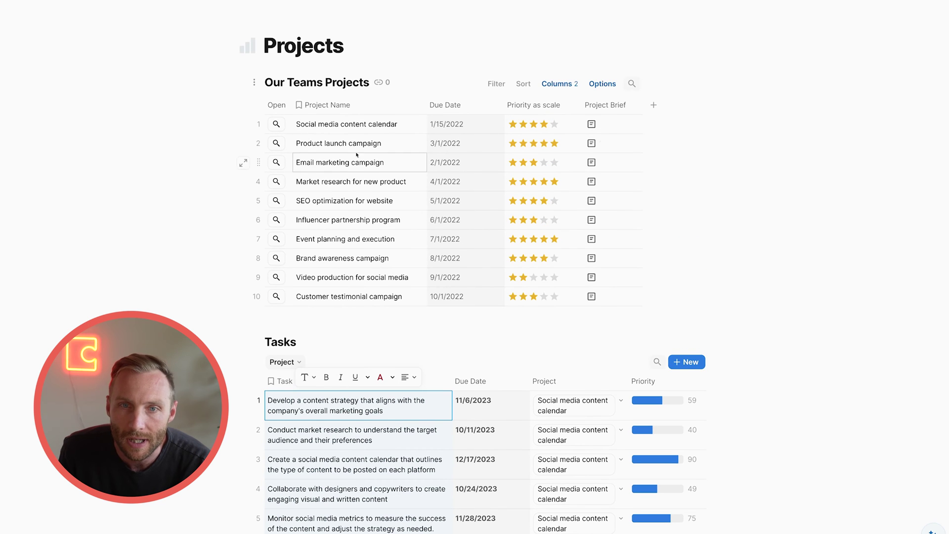
left_click(569, 381)
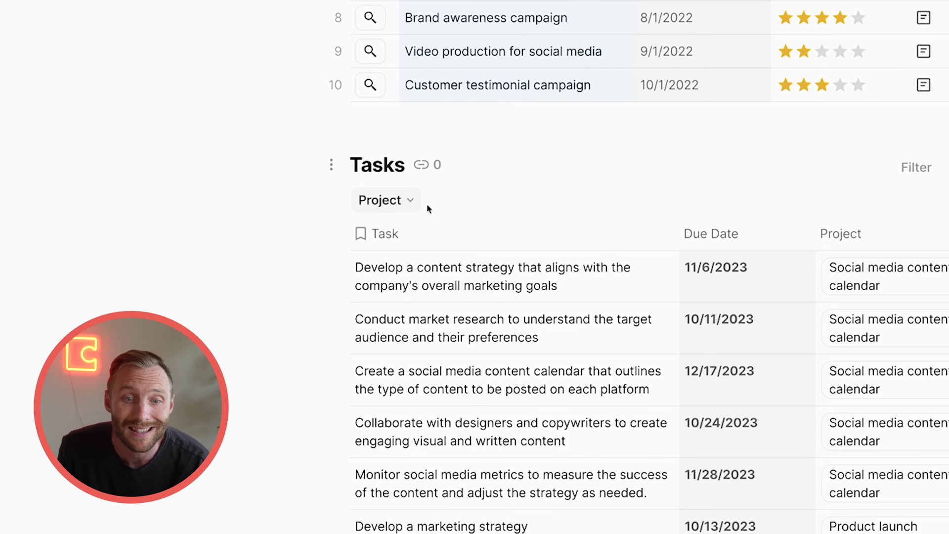
left_click(397, 199)
left_click(387, 341)
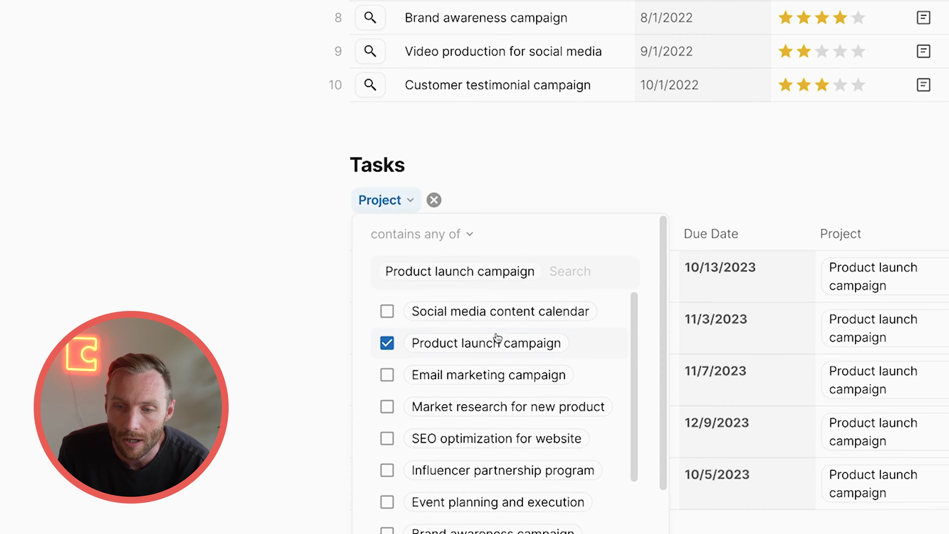
left_click(725, 328)
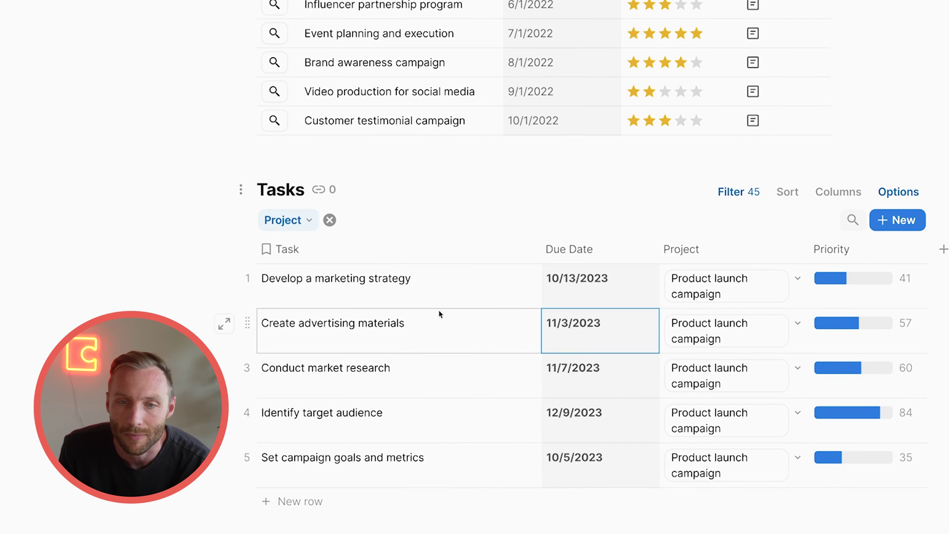
left_click_drag(437, 286, 479, 404)
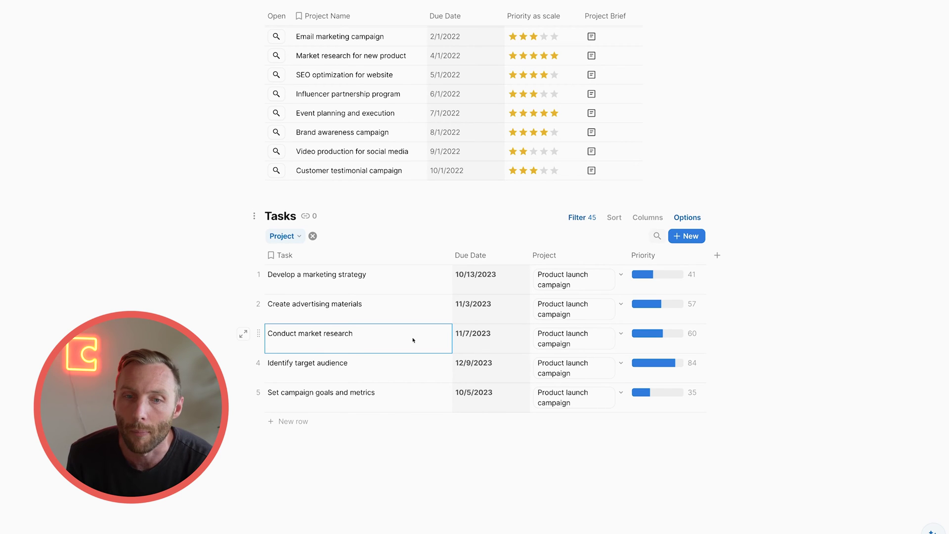
left_click(312, 236)
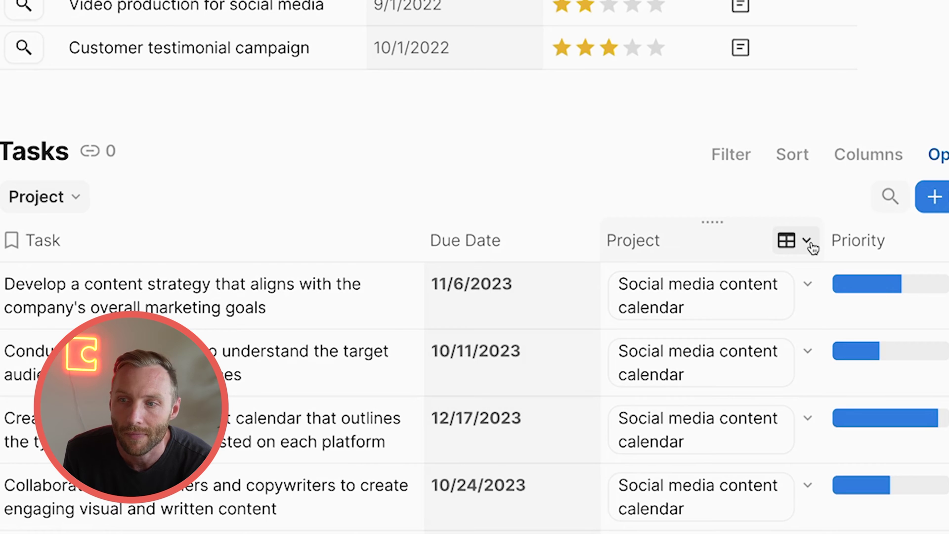
From the Project relation settings, create a linked Tasks column in Our Teams Projects
left_click(809, 242)
mouse_move(865, 284)
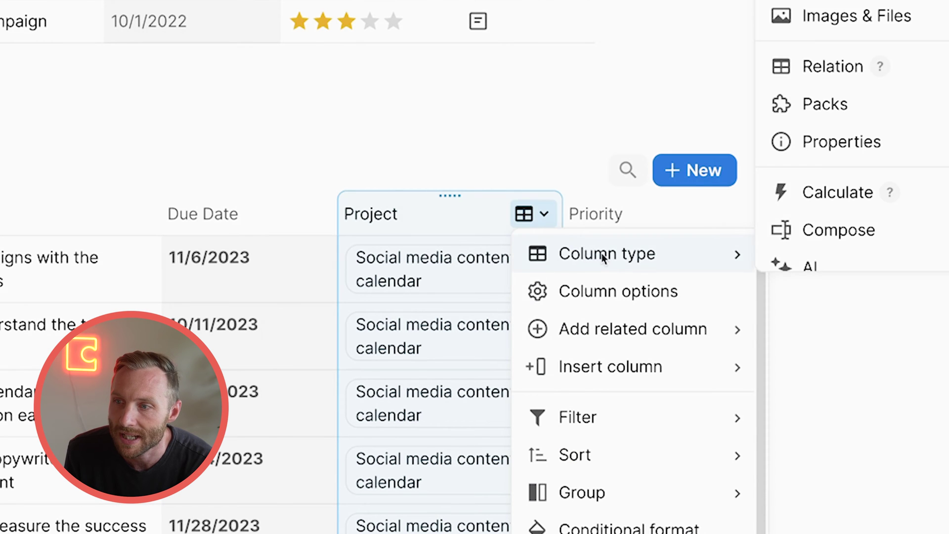
mouse_move(824, 60)
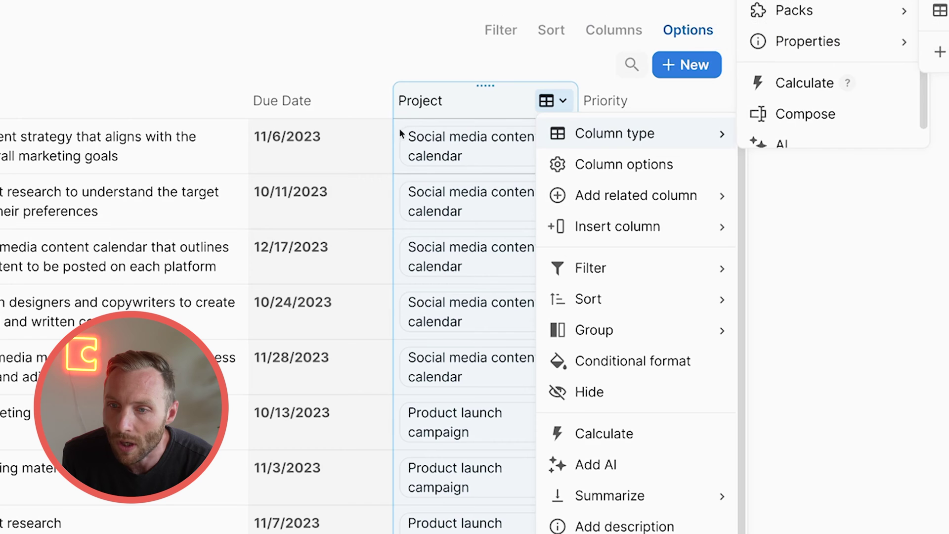
left_click(364, 142)
left_click(559, 102)
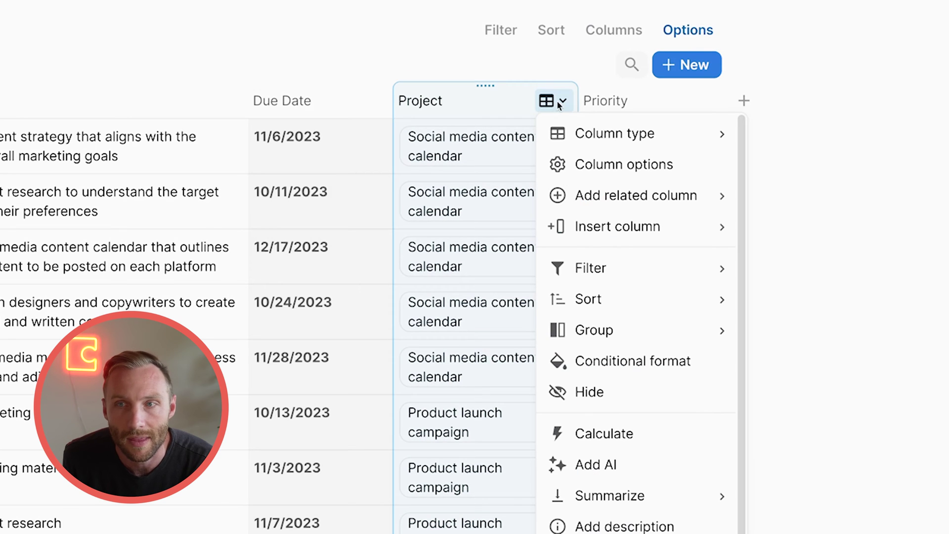
left_click(590, 166)
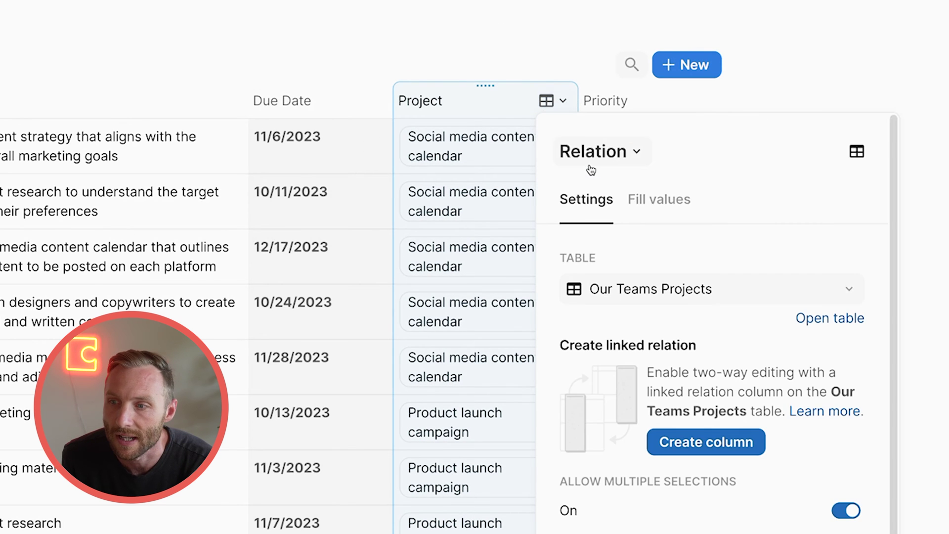
left_click(738, 447)
left_click(158, 255)
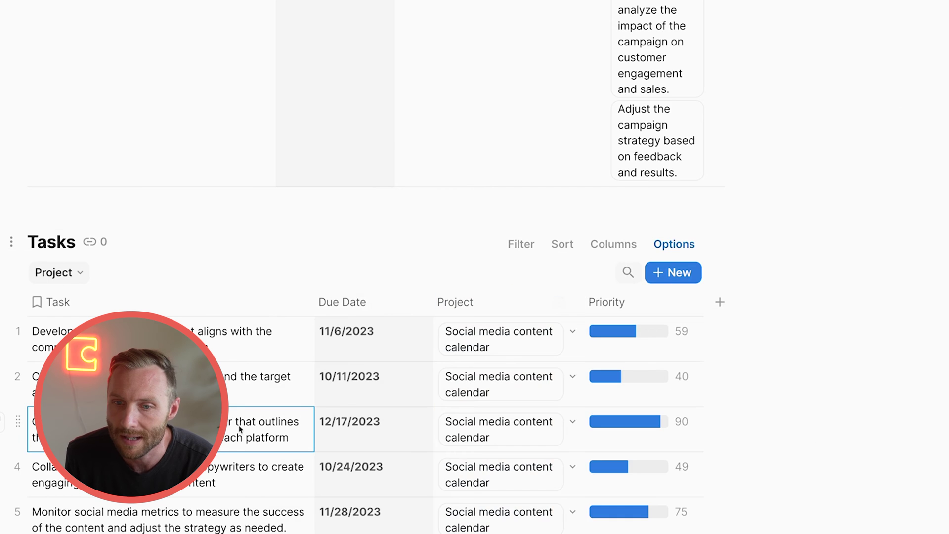
Hide the linked Tasks column so Our Teams Projects shows compact rows again
scroll(240, 429, "up", 15)
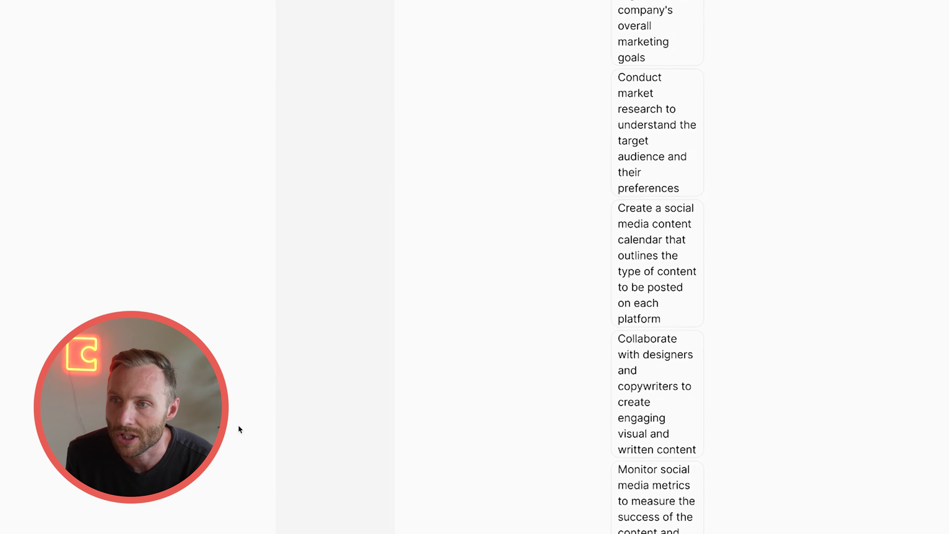
scroll(240, 429, "up", 3)
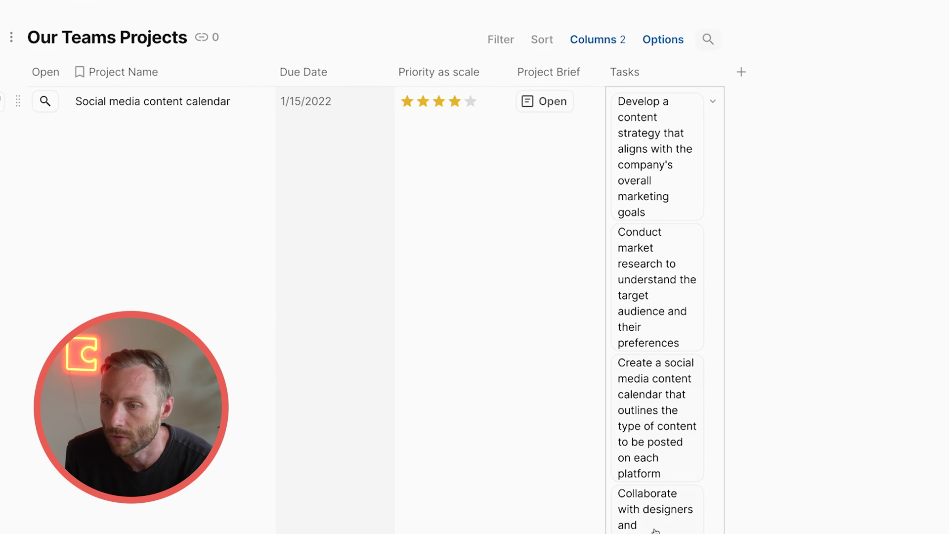
scroll(655, 523, "down", 1)
scroll(682, 173, "up", 1)
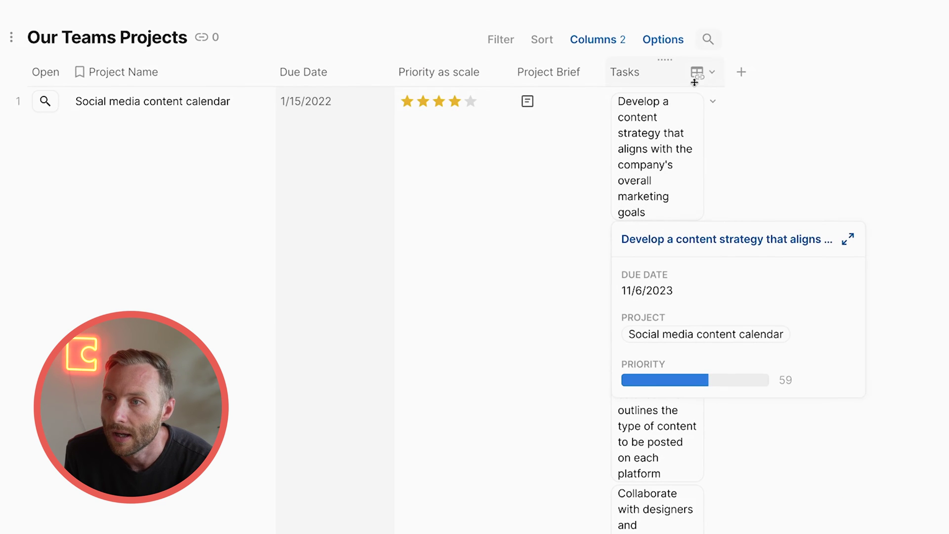
left_click(711, 75)
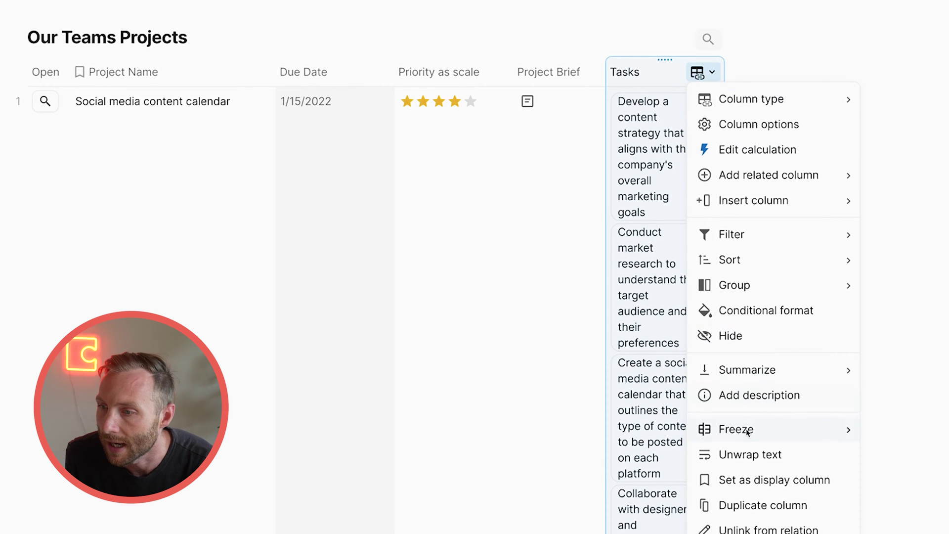
left_click(732, 342)
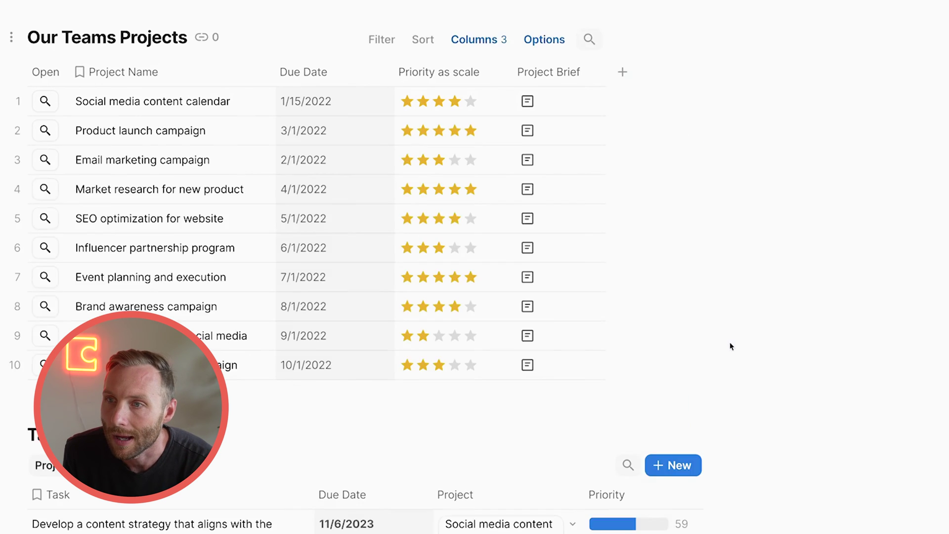
Add a new column to the projects table named Total Tasks
left_click(623, 72)
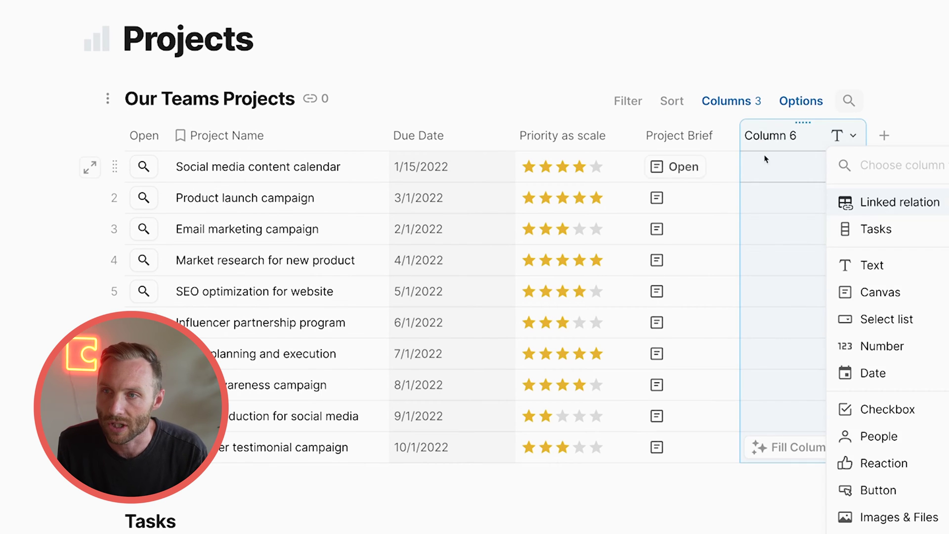
left_click(765, 159)
left_click(770, 135)
type("Total Tasks")
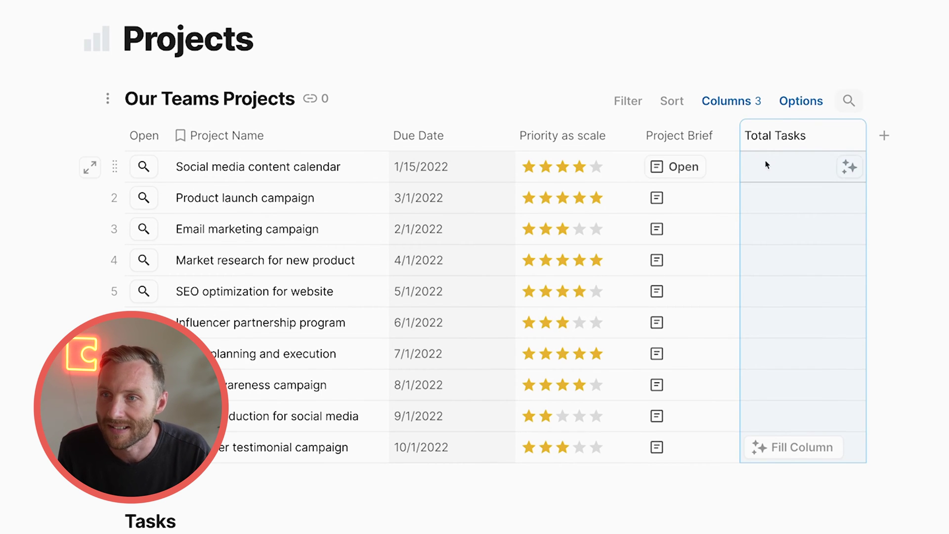
Give Total Tasks the formula Tasks.Count() so each project shows 5
left_click(766, 163)
left_click(767, 136)
key("equal")
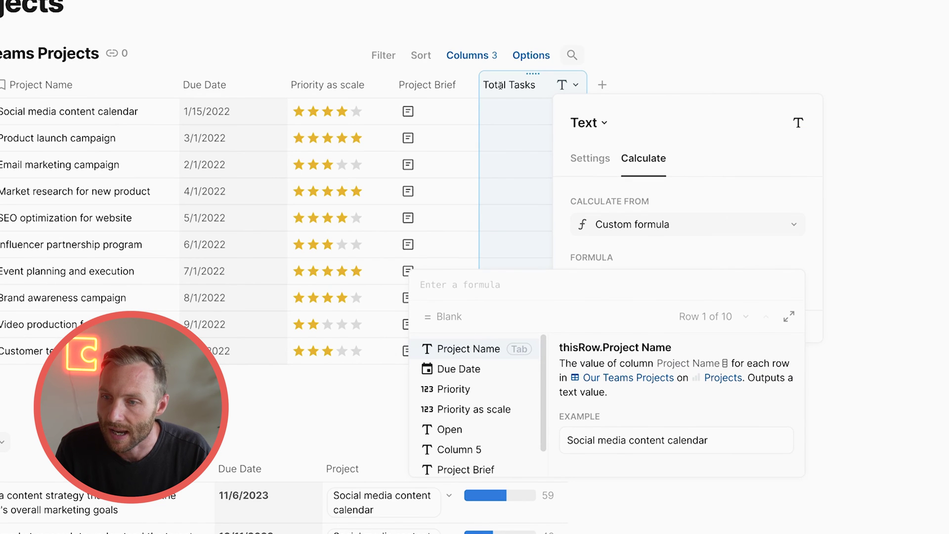
type("due Date")
key("BackSpace")
key("BackSpace")
key("BackSpace")
key("BackSpace")
key("BackSpace")
key("BackSpace")
key("BackSpace")
key("BackSpace")
type("tasks")
key("Tab")
type(".count()")
key("Return")
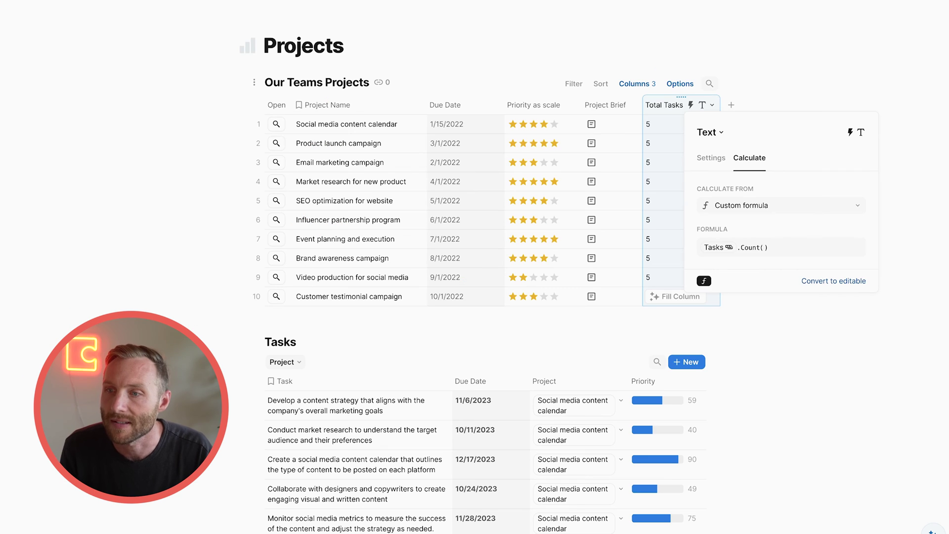
left_click_drag(652, 129, 653, 200)
left_click(620, 400)
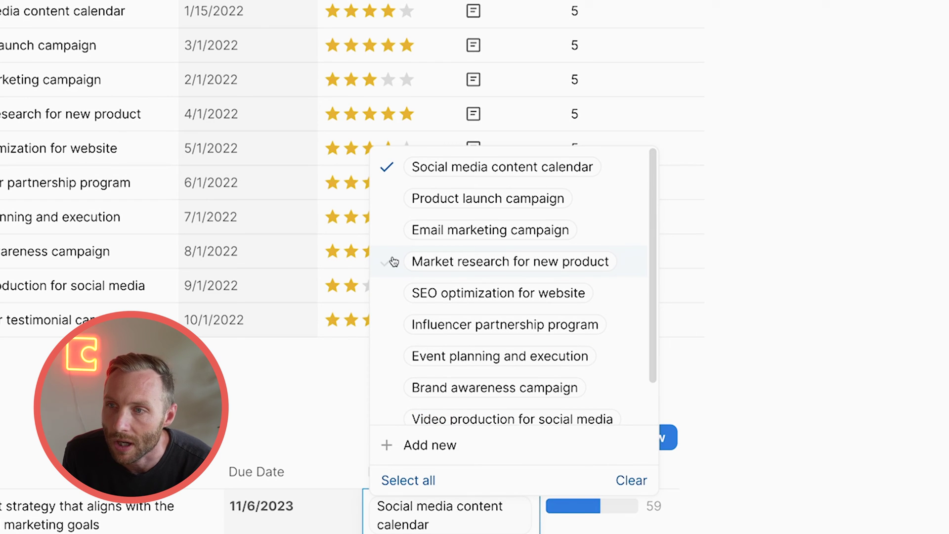
Also link the first task to Market research for new product, then open that project's details
left_click(591, 85)
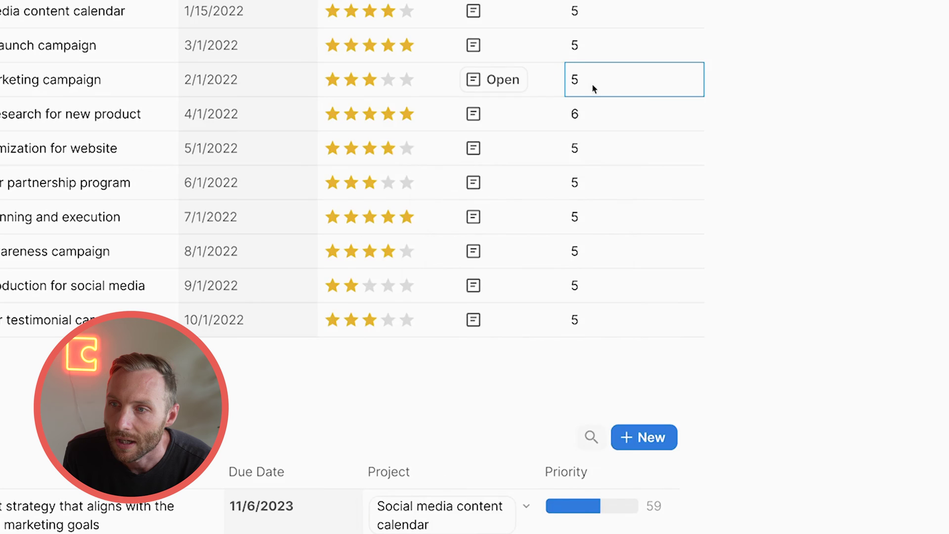
left_click(661, 181)
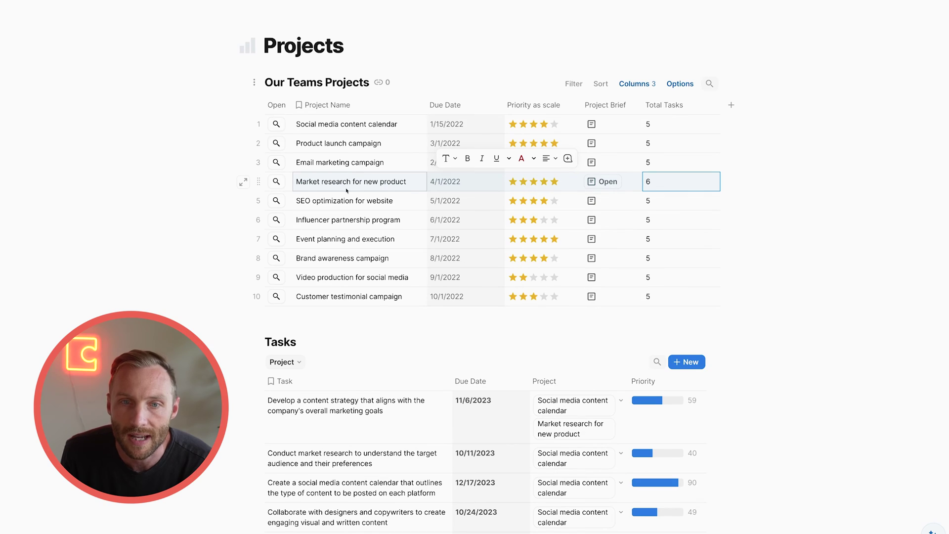
left_click(277, 182)
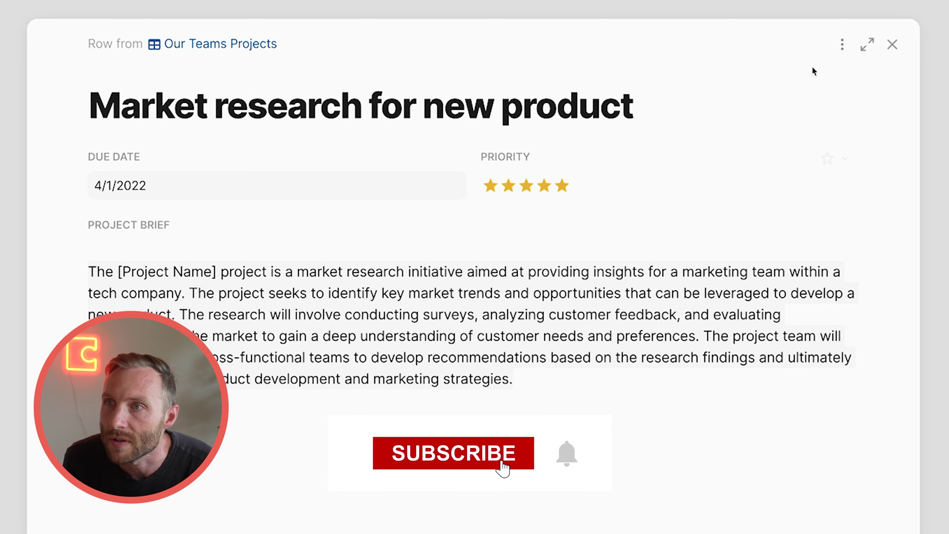
Edit the detail layout to show the Tasks field as chips rather than a table
left_click(842, 45)
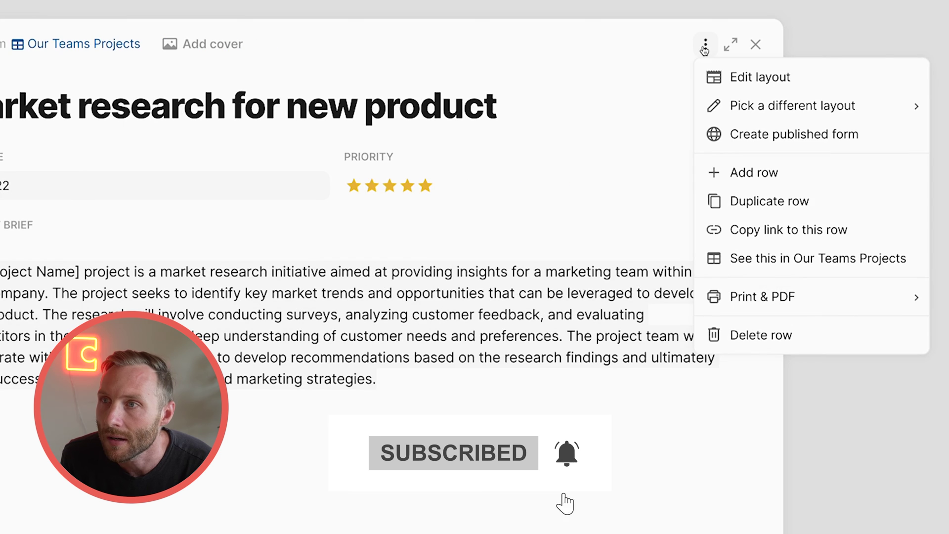
left_click(747, 78)
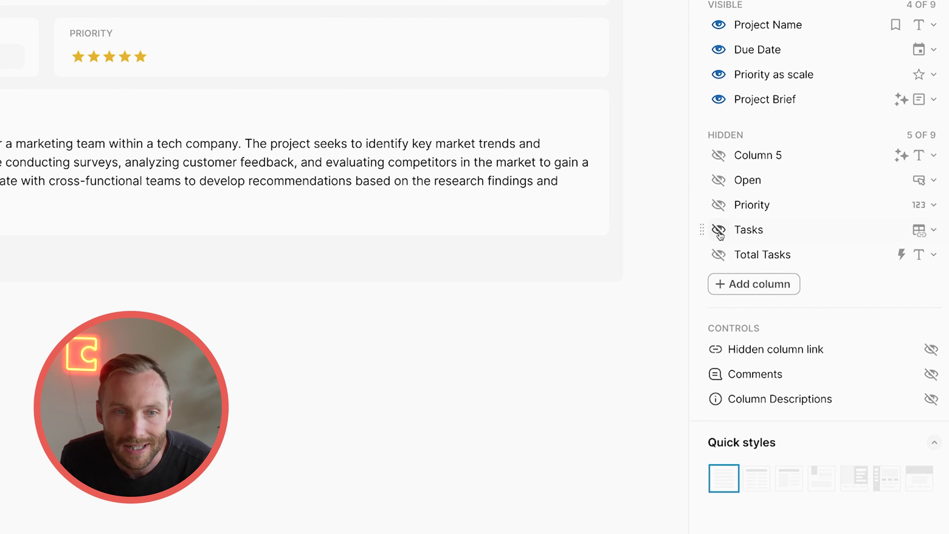
left_click(718, 229)
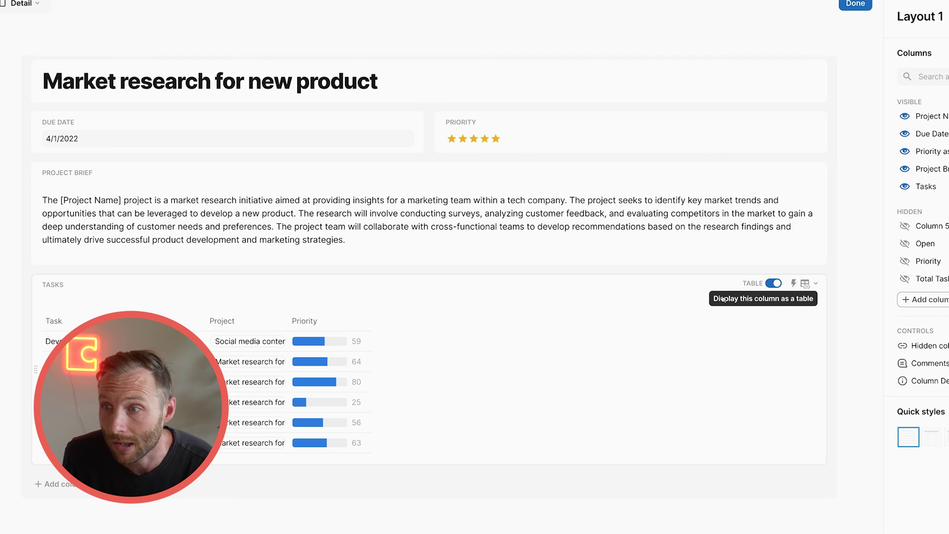
left_click(771, 282)
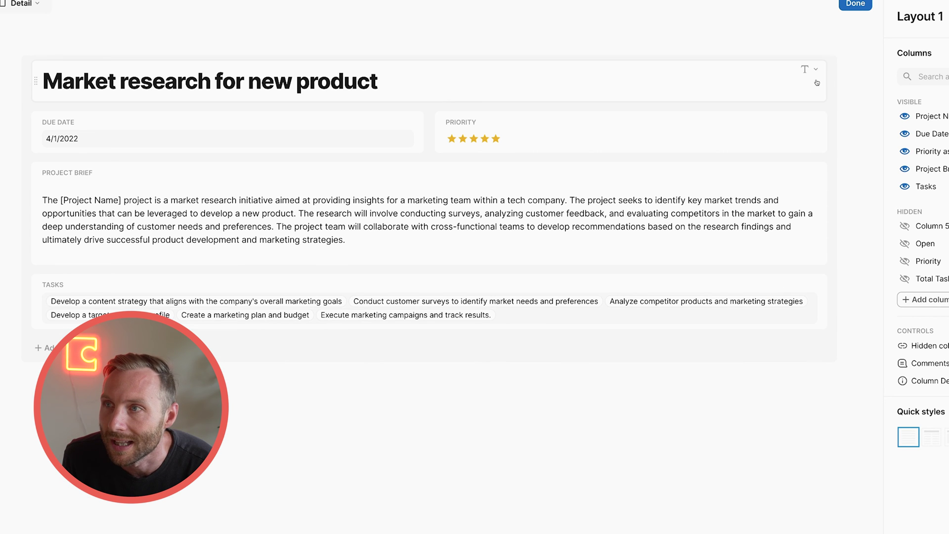
left_click(853, 4)
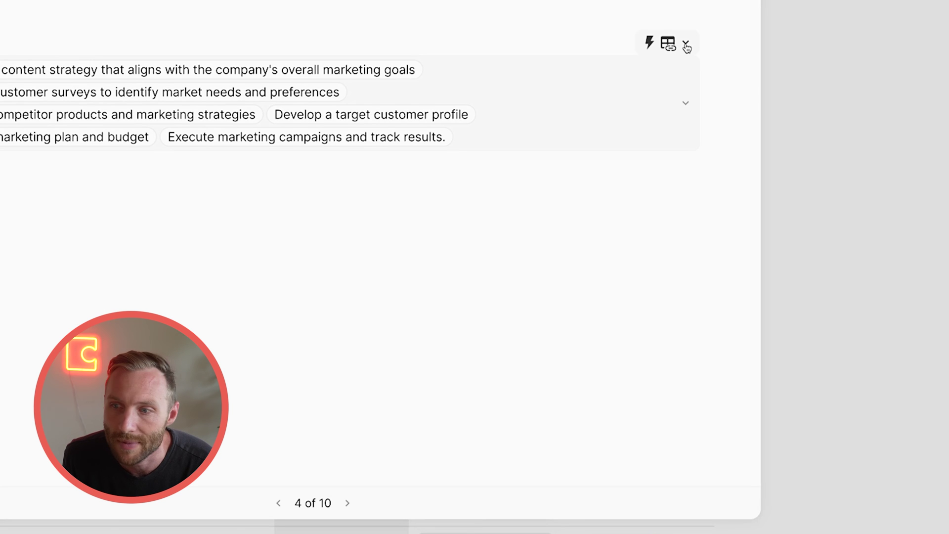
Display the Tasks field in Market research for new product's detail as a table
left_click(789, 364)
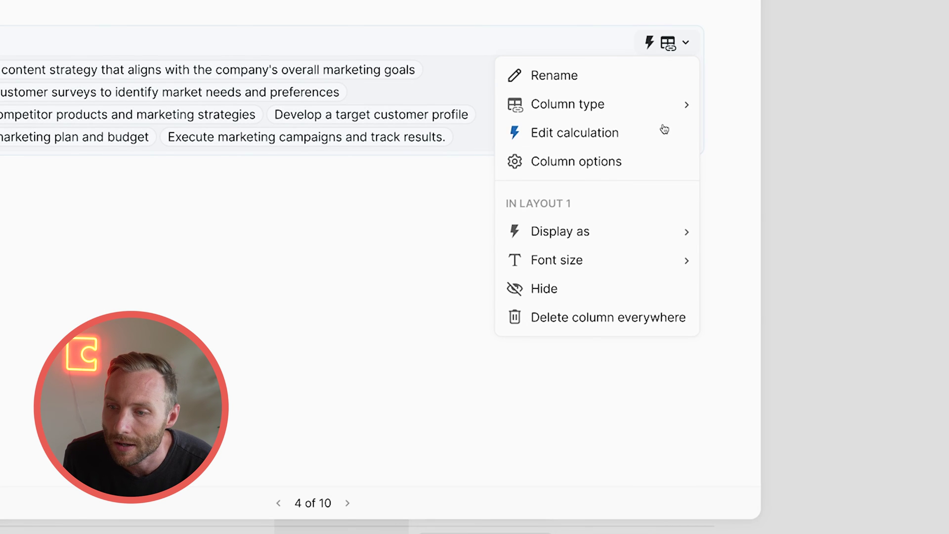
mouse_move(739, 532)
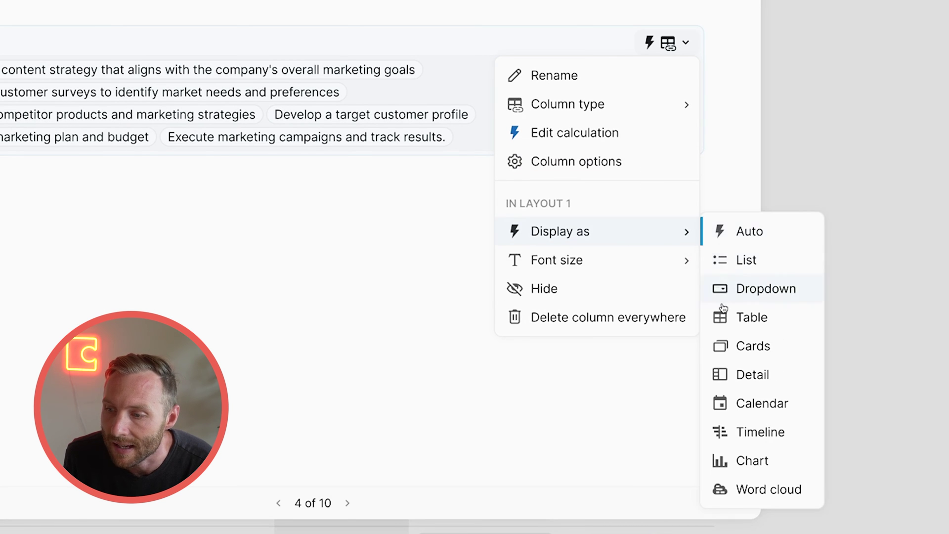
left_click(769, 329)
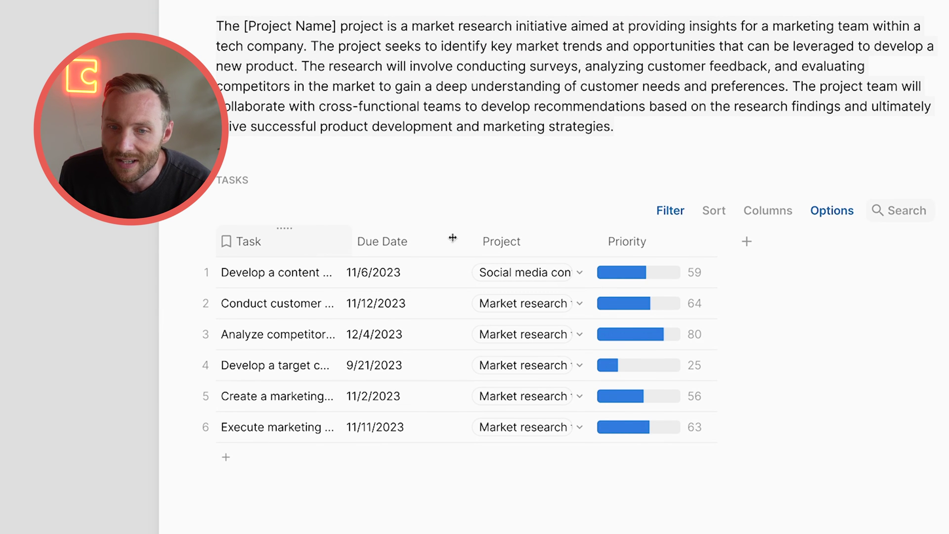
left_click(821, 211)
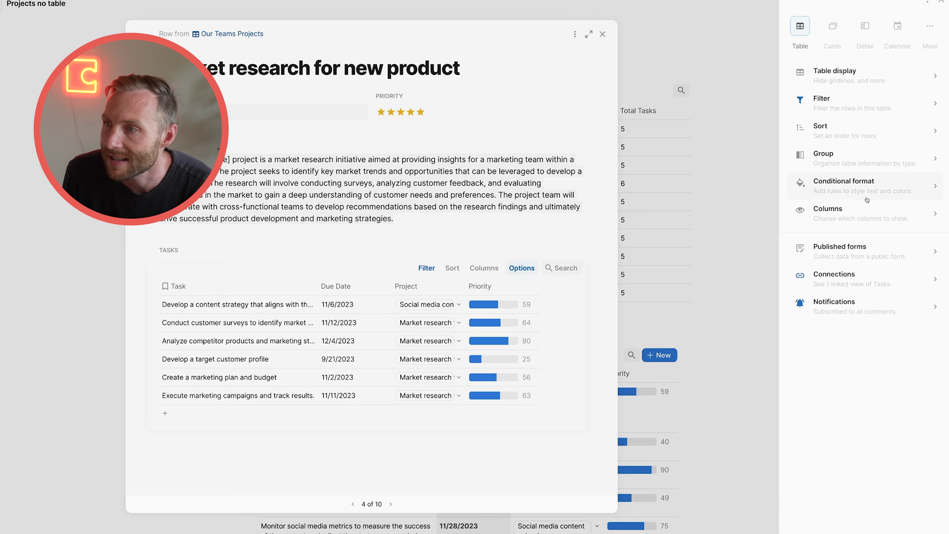
Add a conditional formatting rule on Due Date with a text colour to the tasks table
left_click(867, 199)
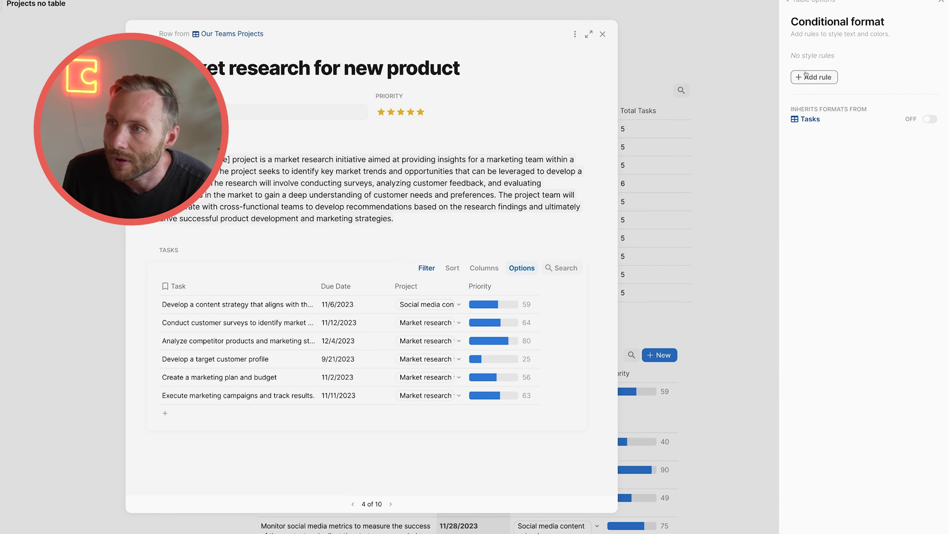
left_click(805, 77)
left_click(825, 111)
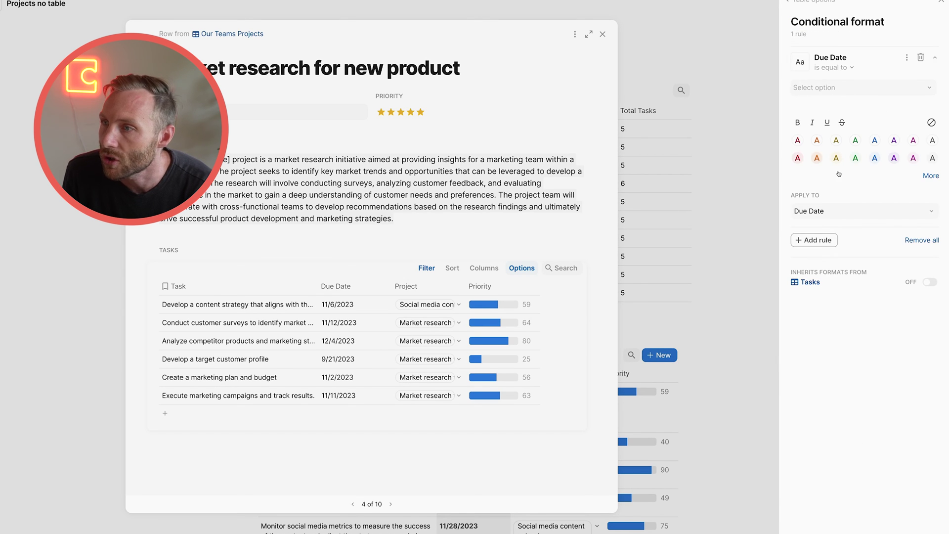
left_click(929, 158)
Hide the Project column in the embedded tasks table
left_click(454, 286)
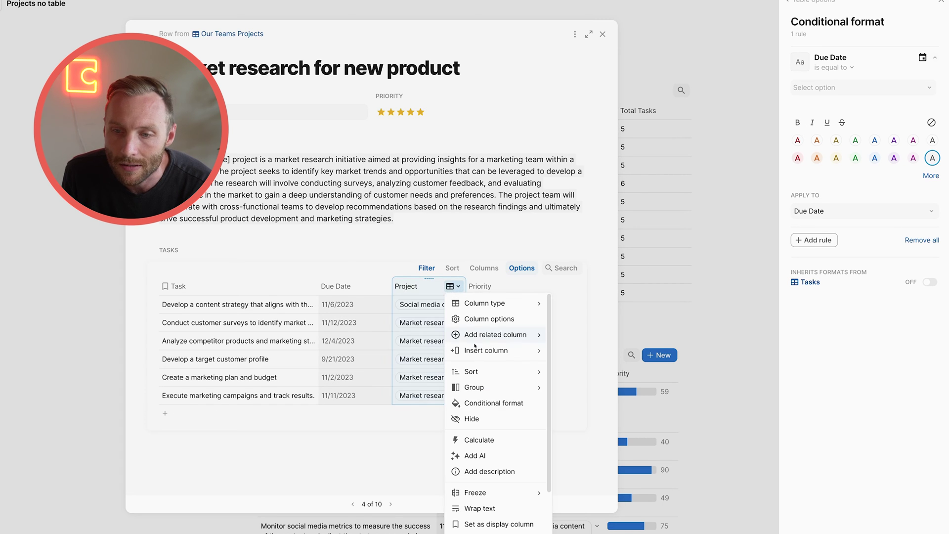
left_click(477, 418)
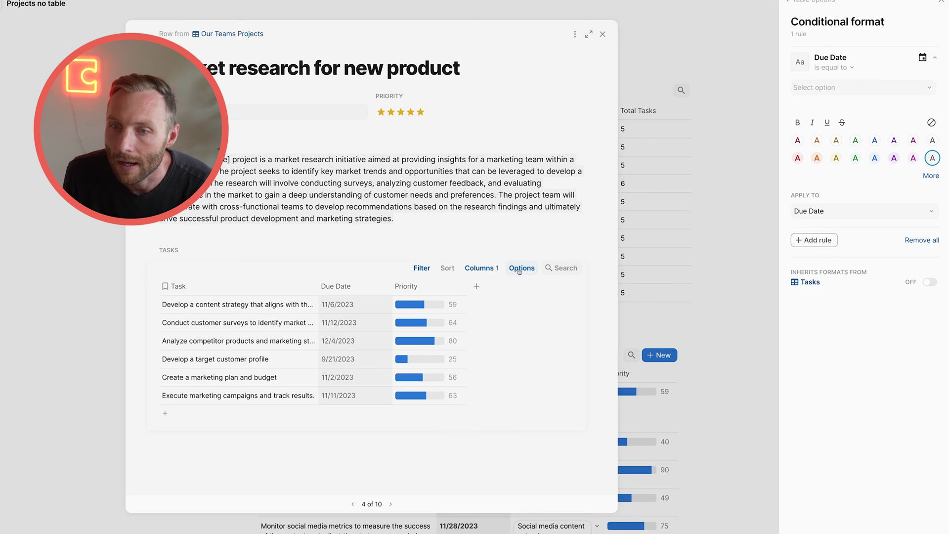
left_click(529, 232)
left_click(654, 271)
mouse_move(635, 378)
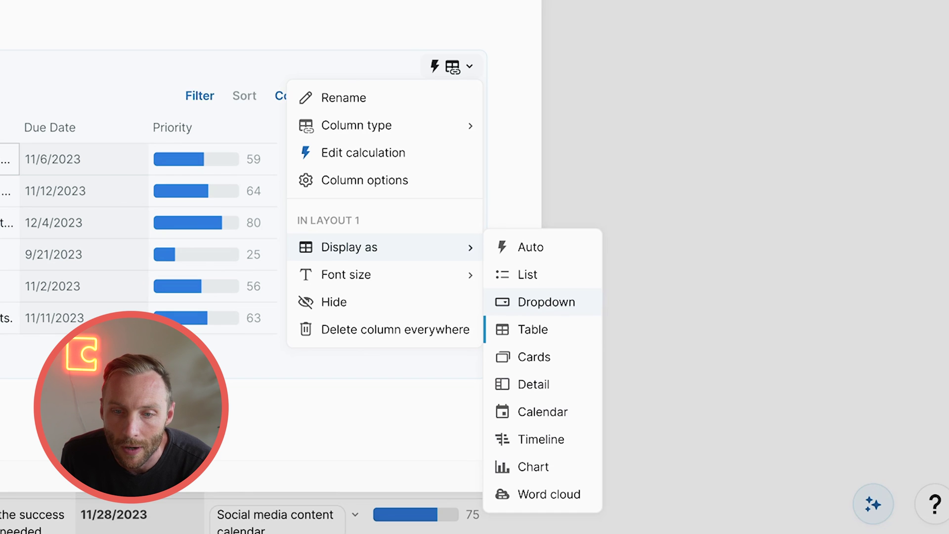
Close the Market research details and open Influencer partnership program's detail view
key("Escape")
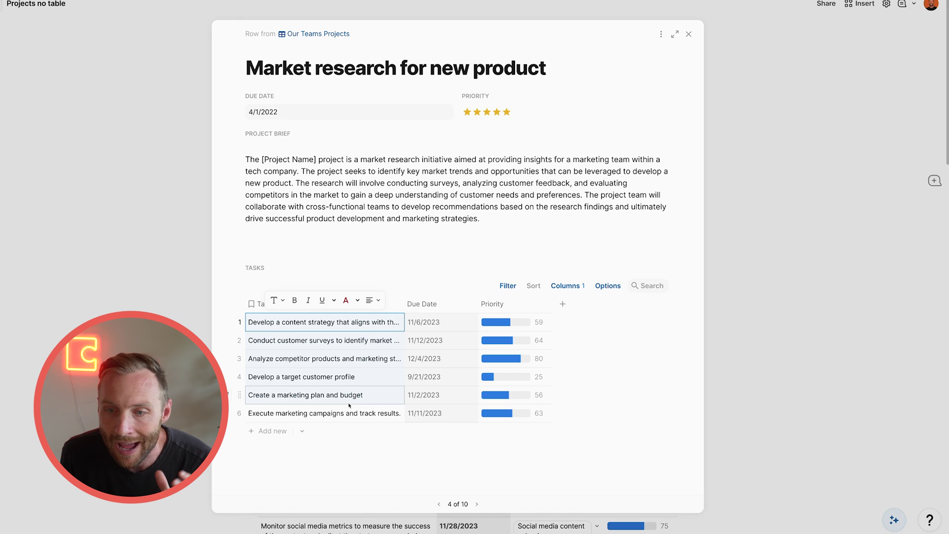
left_click(688, 35)
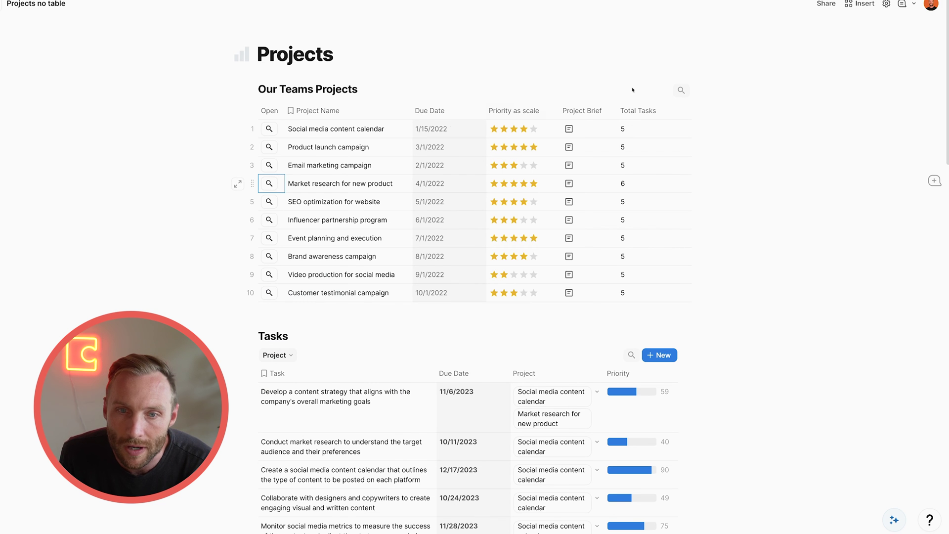
left_click(276, 220)
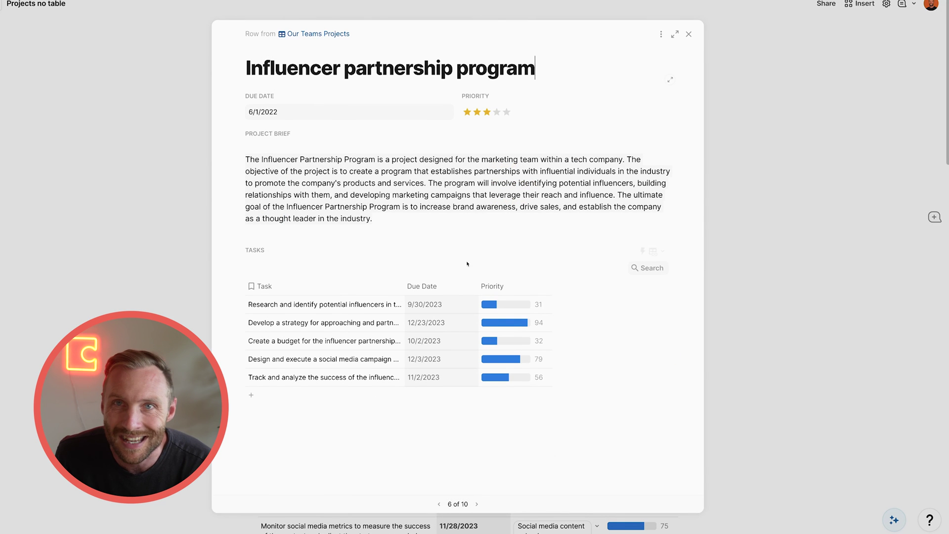
left_click(323, 304)
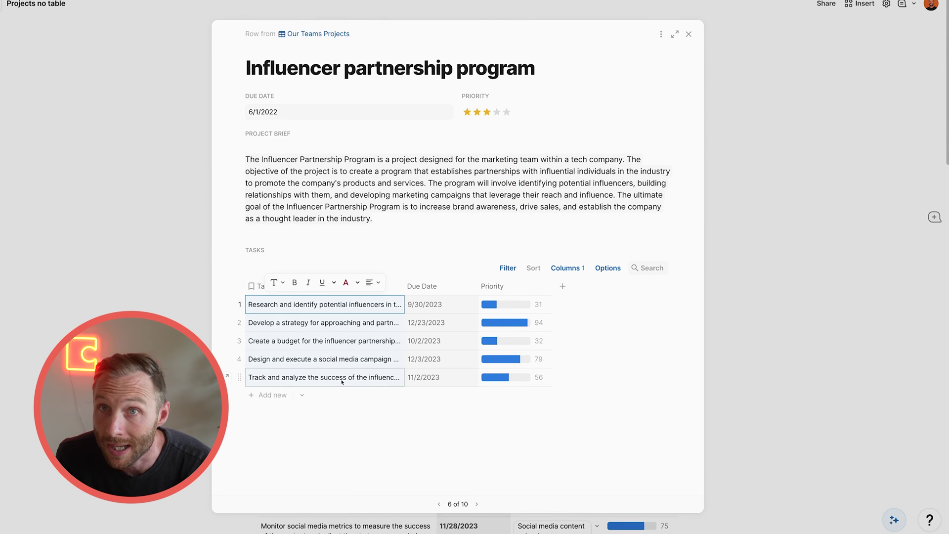